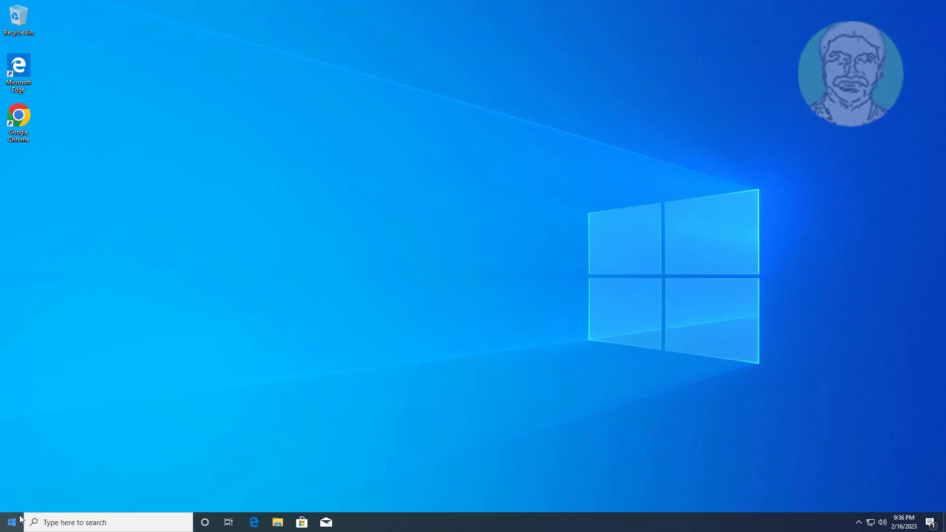
Open Disk Management, select the 59.43 GB C: partition and widen the window
right_click(22, 520)
click(66, 333)
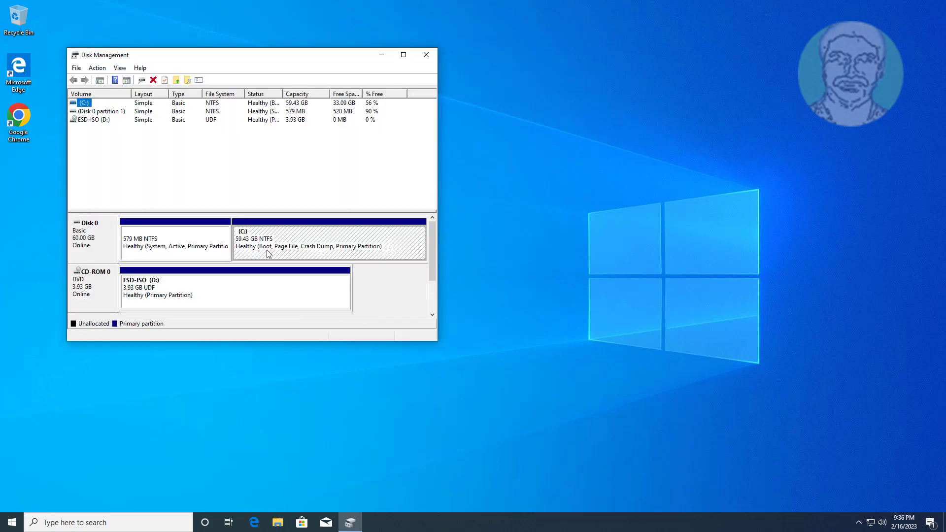
click(367, 236)
drag(437, 318, 776, 307)
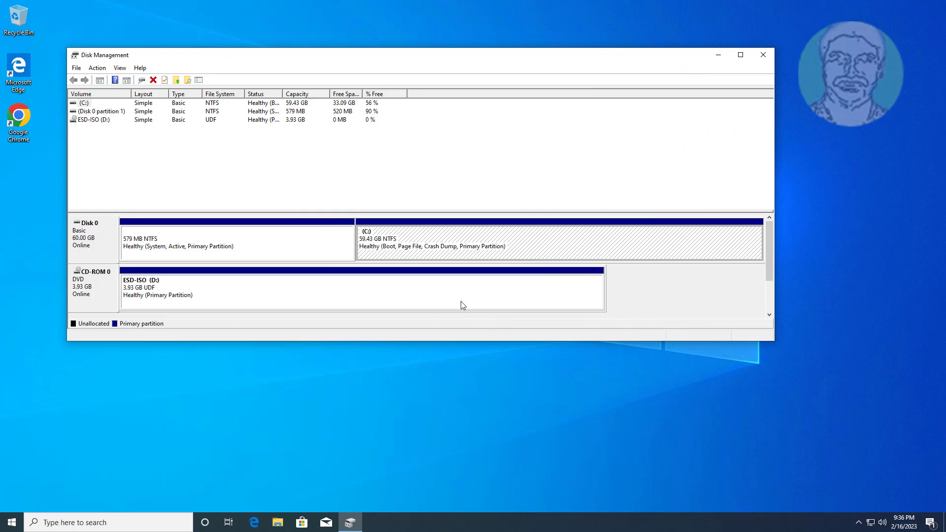
Shrink the C: volume by 1024 MB to leave 1.00 GB unallocated on Disk 0
right_click(585, 245)
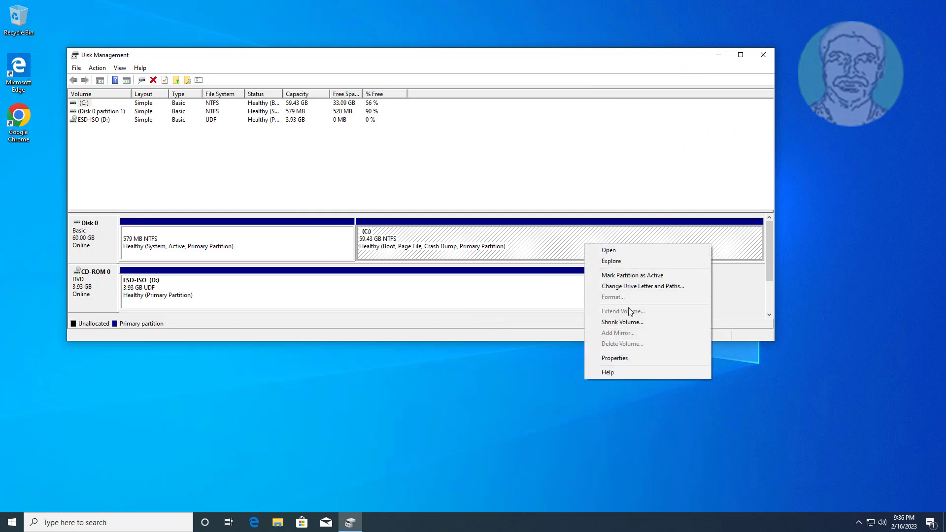
click(622, 323)
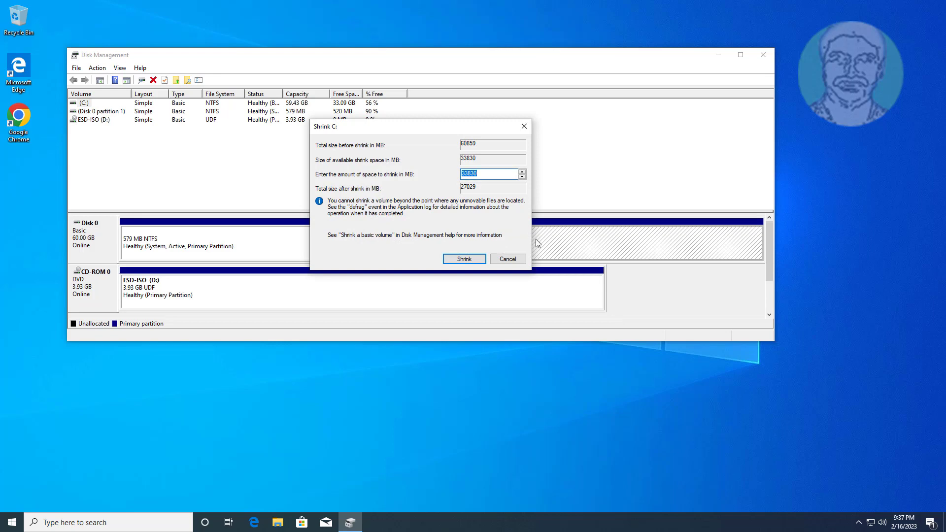
text(1024)
click(464, 259)
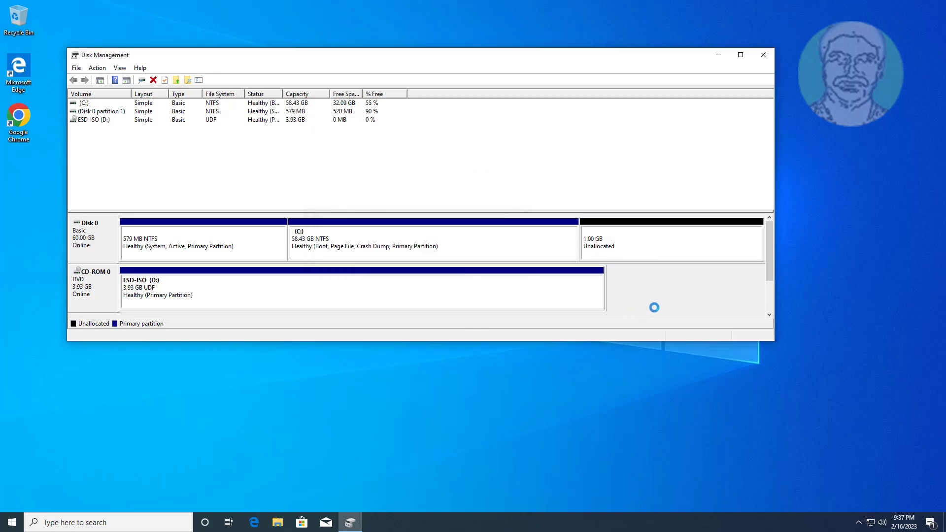
Create a 1023 MB simple volume labelled Recovery in the unallocated space, keeping the default drive letter
click(689, 245)
right_click(689, 245)
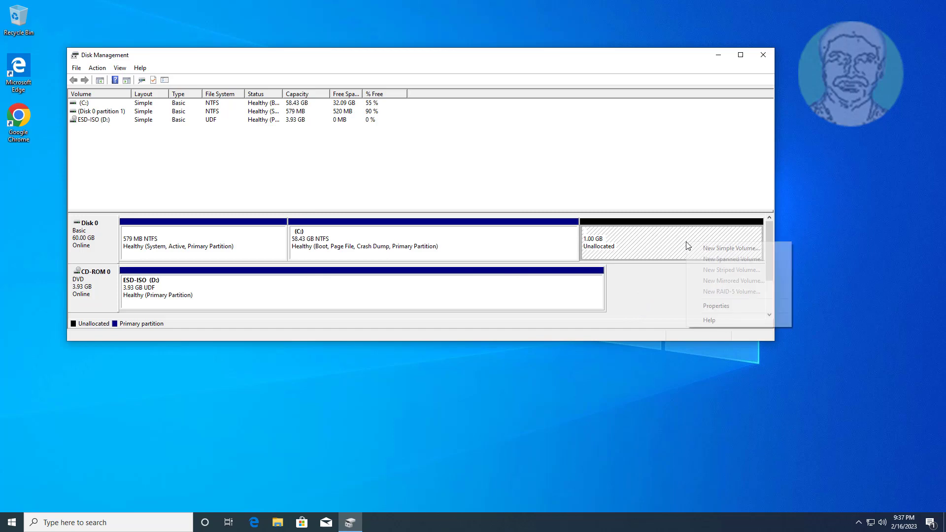
click(713, 249)
click(274, 280)
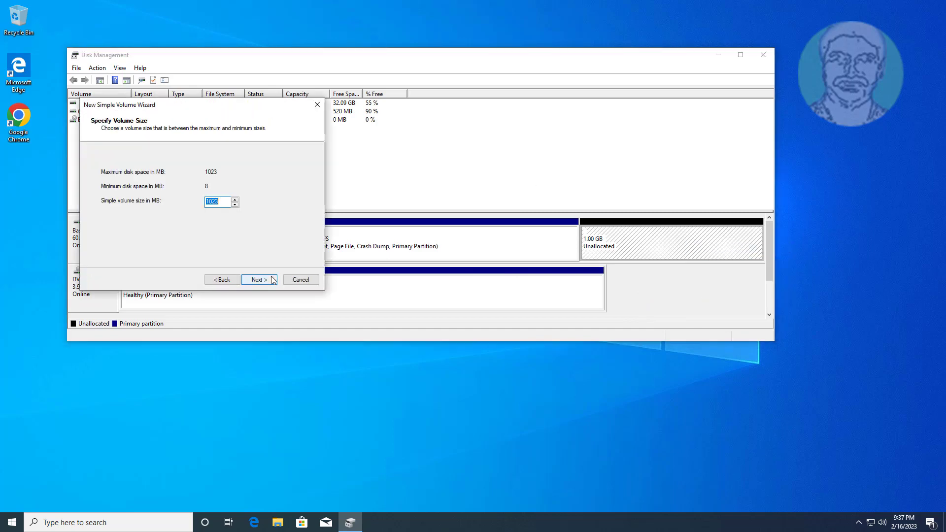
click(274, 280)
click(274, 280)
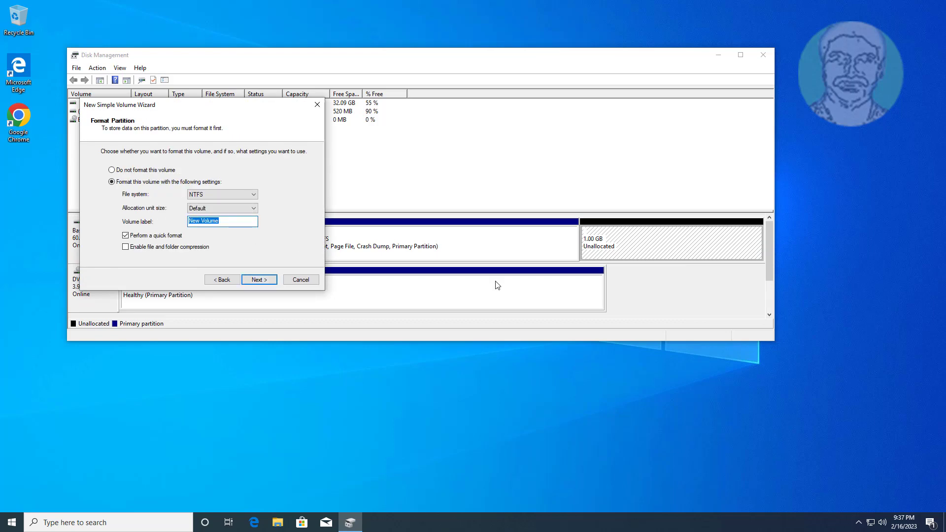
text(Recovery)
click(245, 282)
click(260, 280)
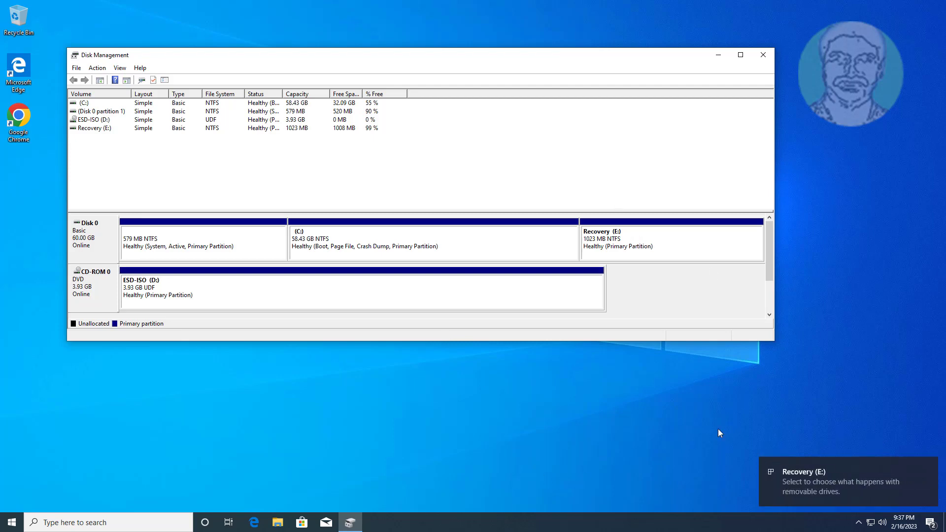
Launch Command Prompt as administrator from a cmd search
click(119, 519)
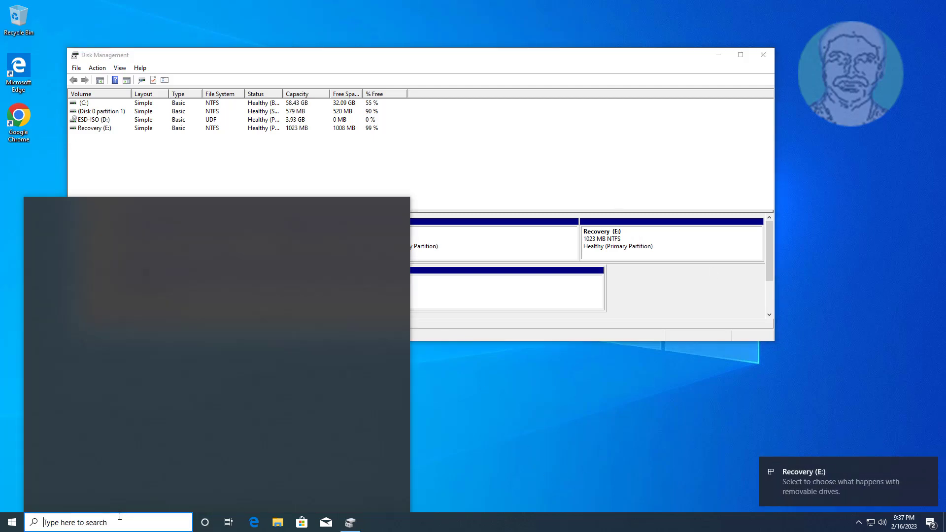
text(cmd)
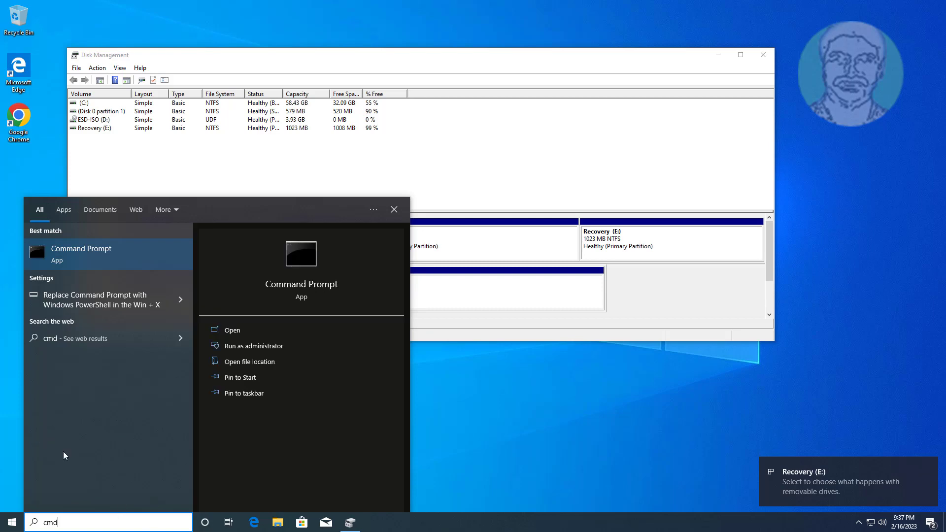
right_click(96, 252)
click(164, 260)
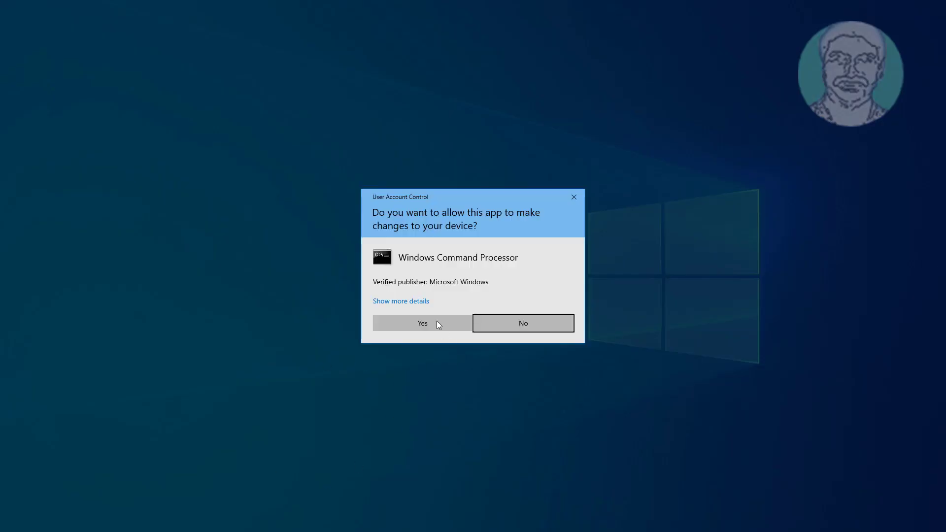
click(437, 321)
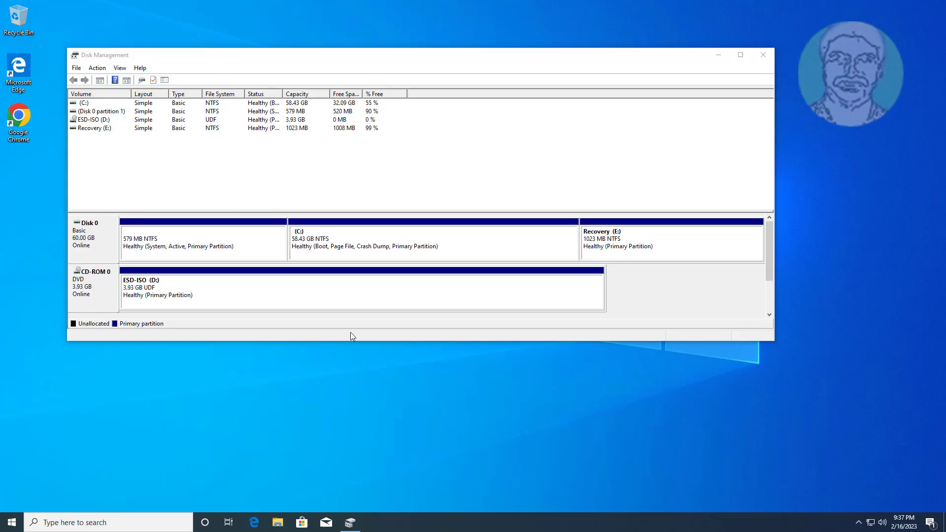
Minimise Disk Management and run reagentc /disable to turn off Windows RE
click(720, 55)
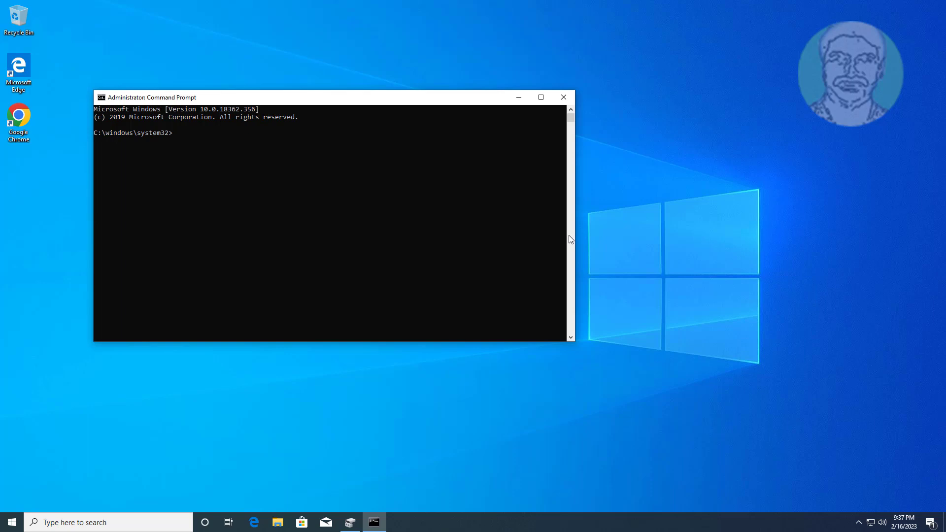
text(reagentc /disable)
key(Return)
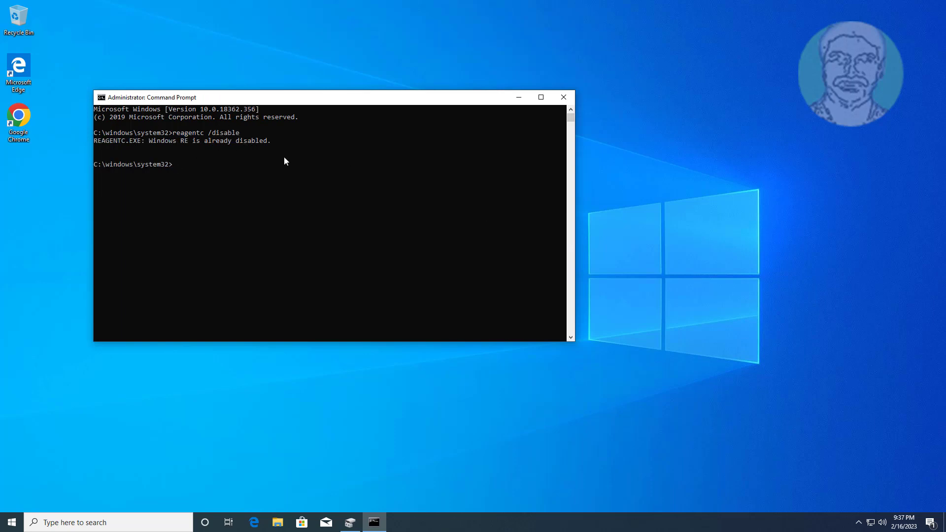
Open File Explorer and browse to C:\Windows\System32\Recovery, which holds only ReAgent
click(519, 97)
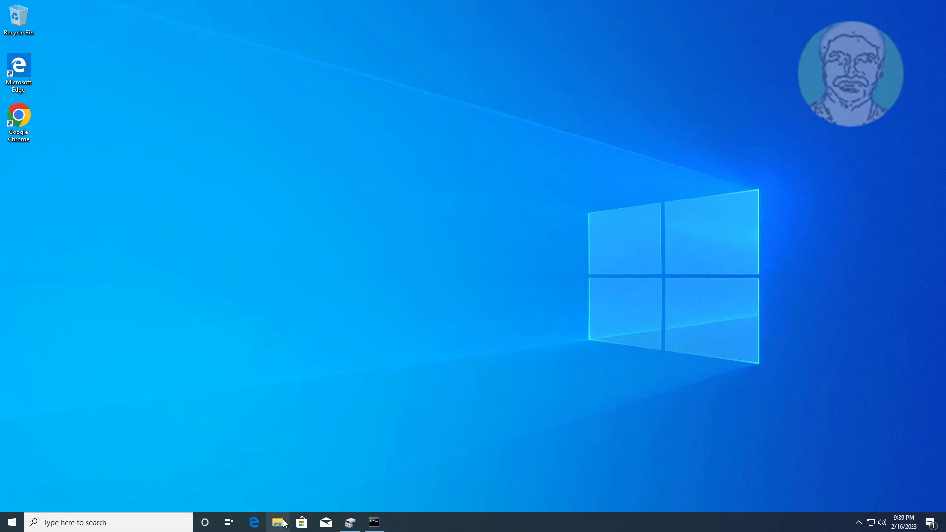
click(284, 523)
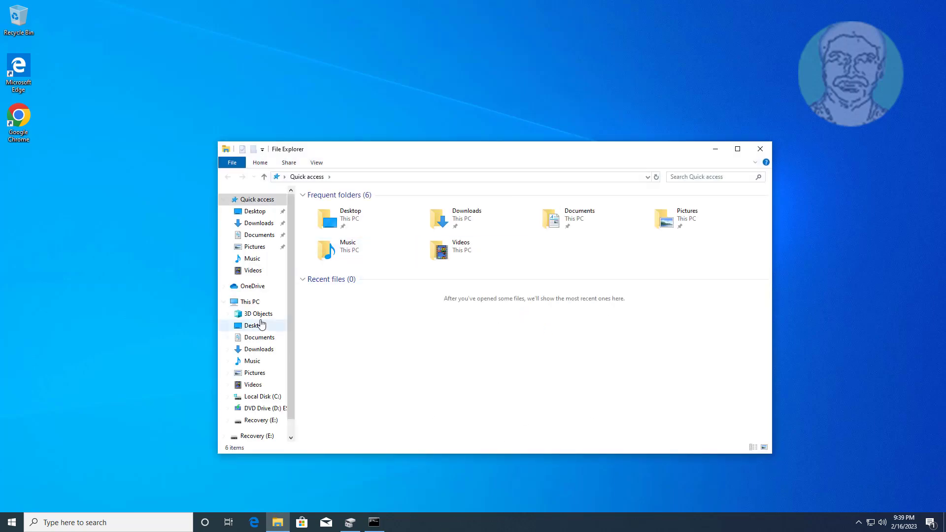
click(248, 302)
double_click(375, 316)
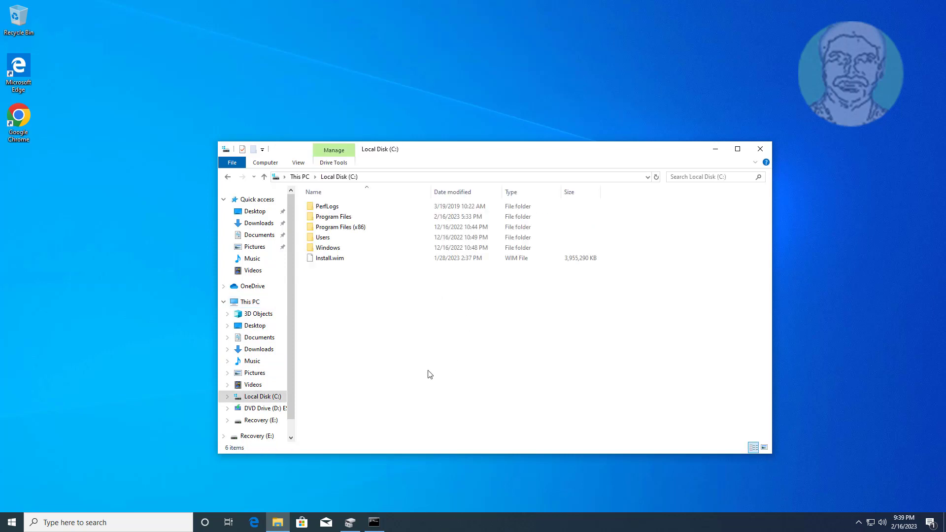
double_click(345, 248)
key(s)
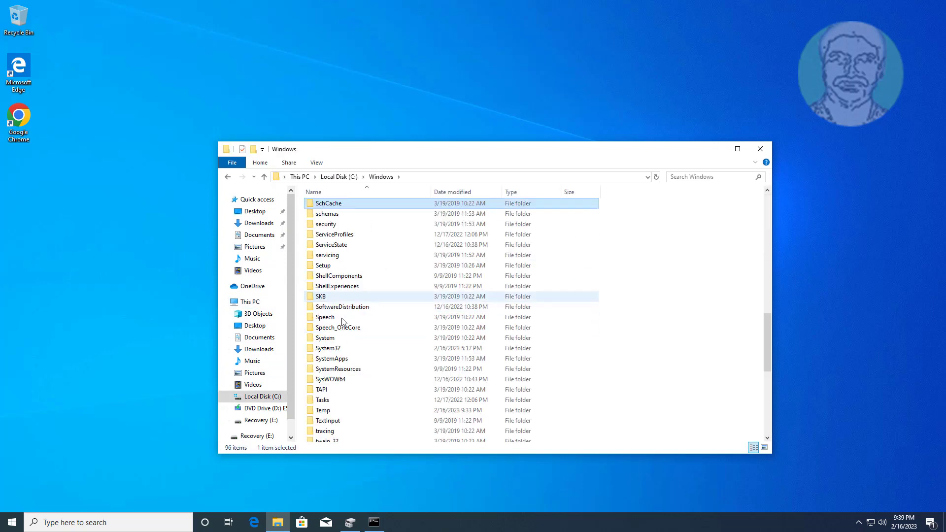
double_click(338, 350)
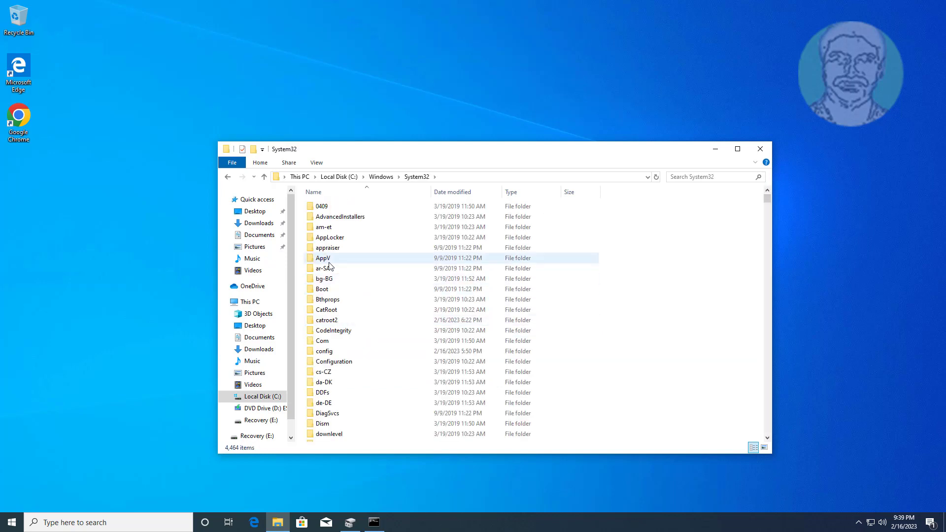
click(329, 263)
key(r)
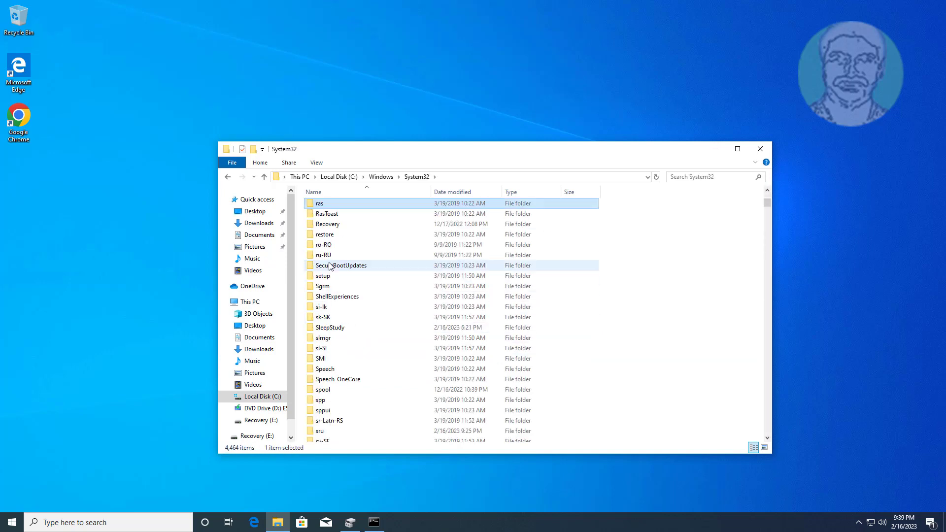
double_click(334, 226)
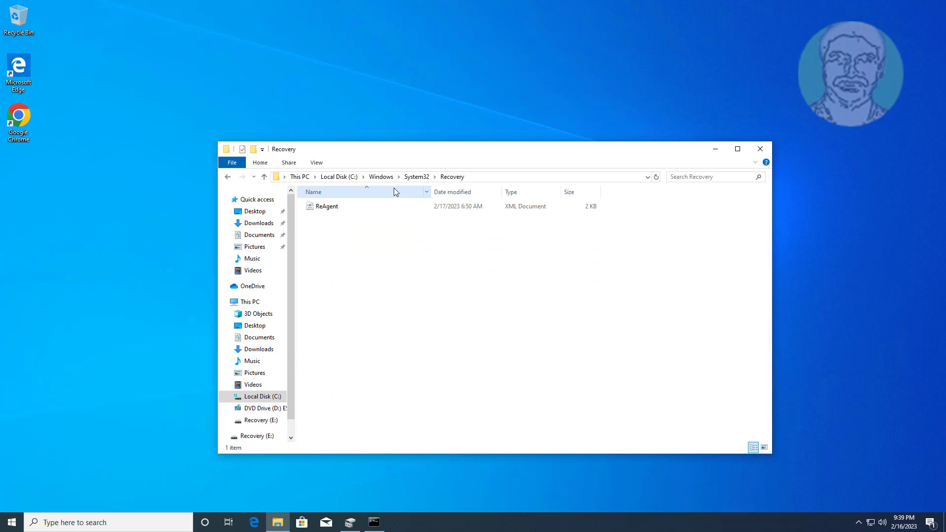
In Folder Options, show hidden files and unhide protected system files to reveal Winre.wim
click(317, 163)
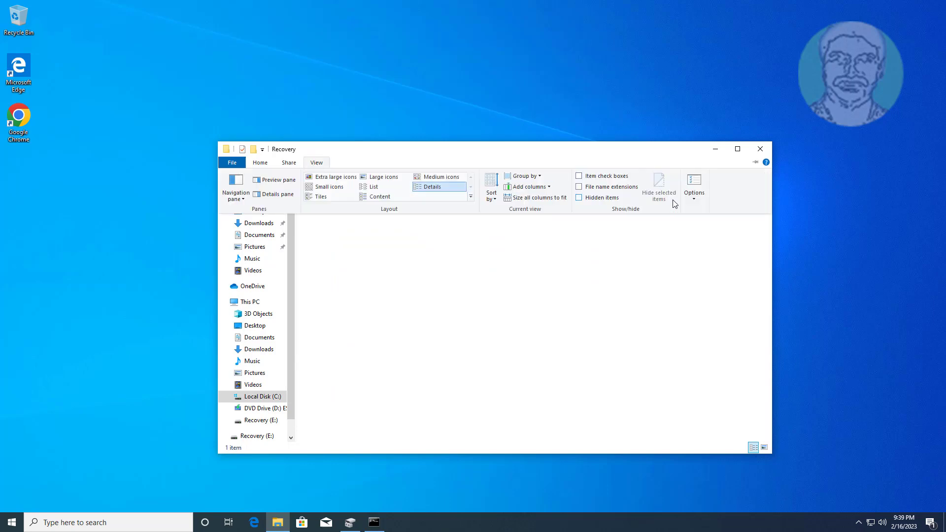
click(699, 187)
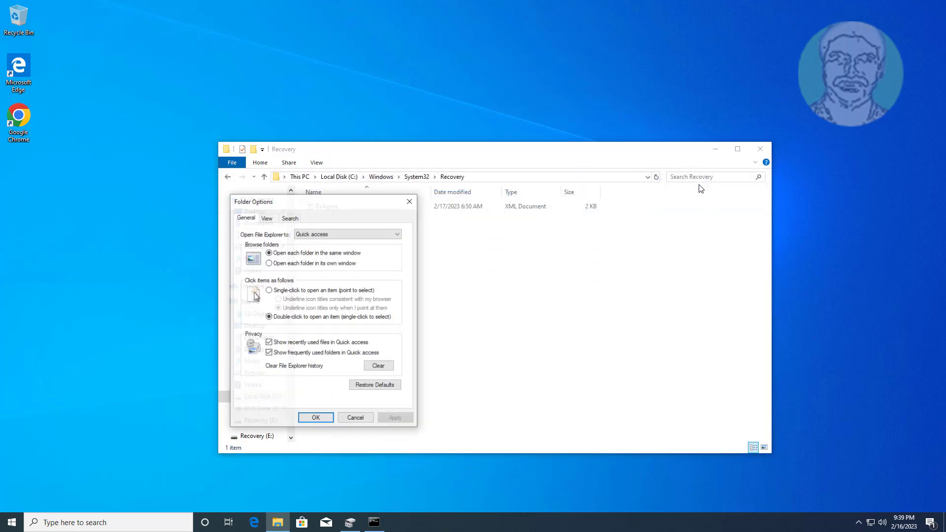
click(267, 218)
click(278, 358)
scroll(281, 377, down, 1)
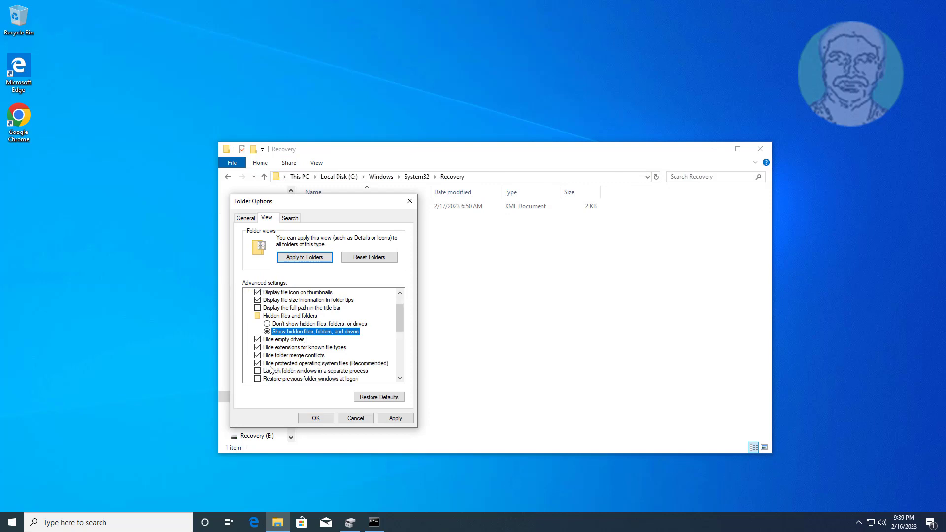
click(258, 363)
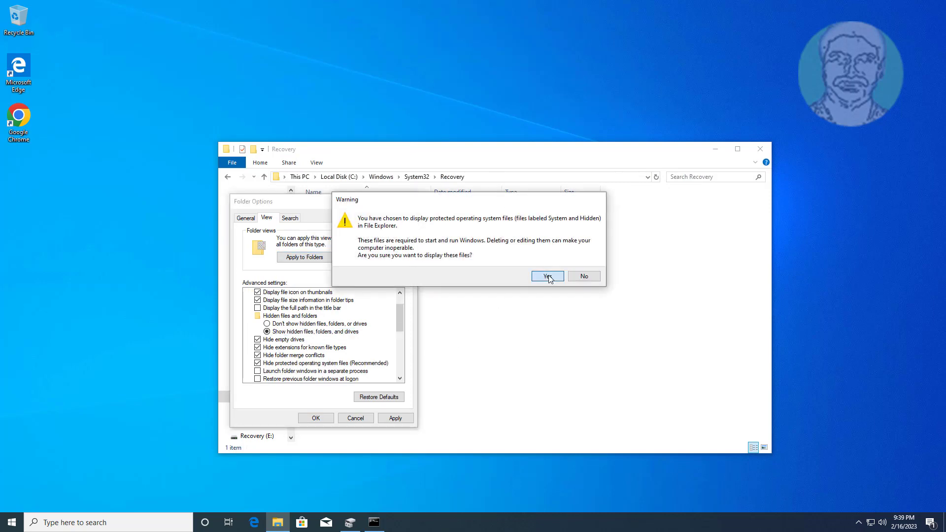
click(546, 275)
click(388, 419)
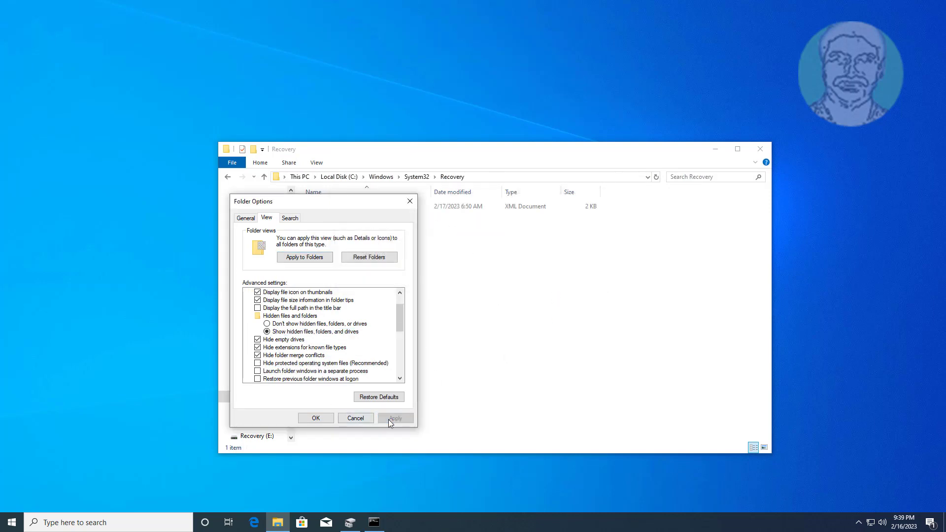
click(311, 418)
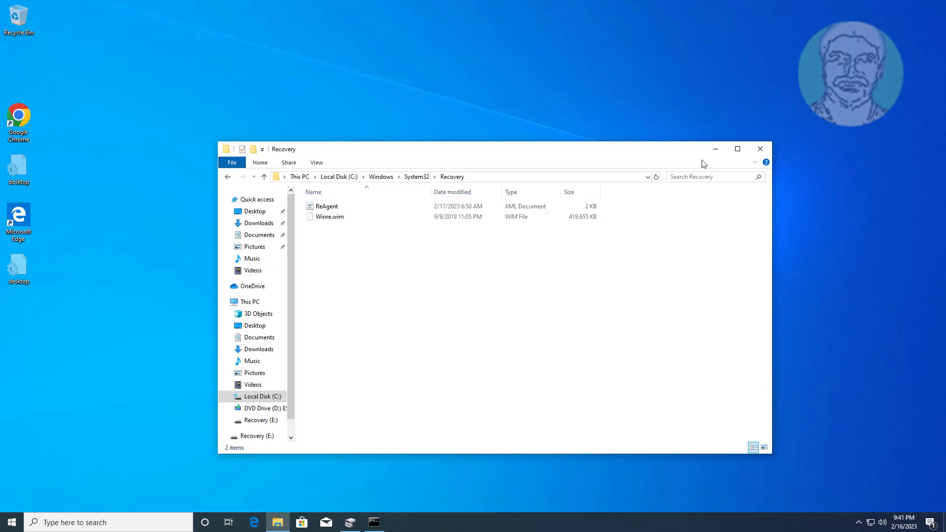
click(715, 150)
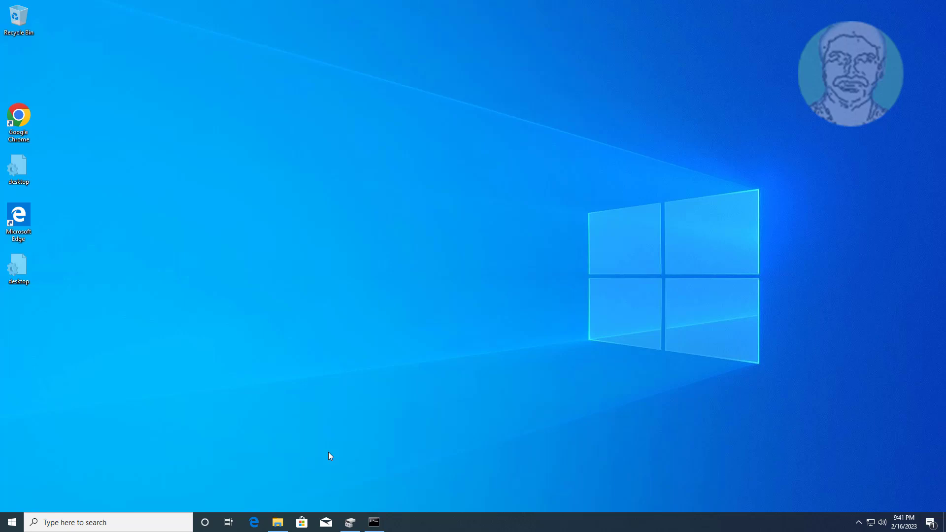
Start DiskPart in the admin Command Prompt, list the disks and select disk 0
click(374, 522)
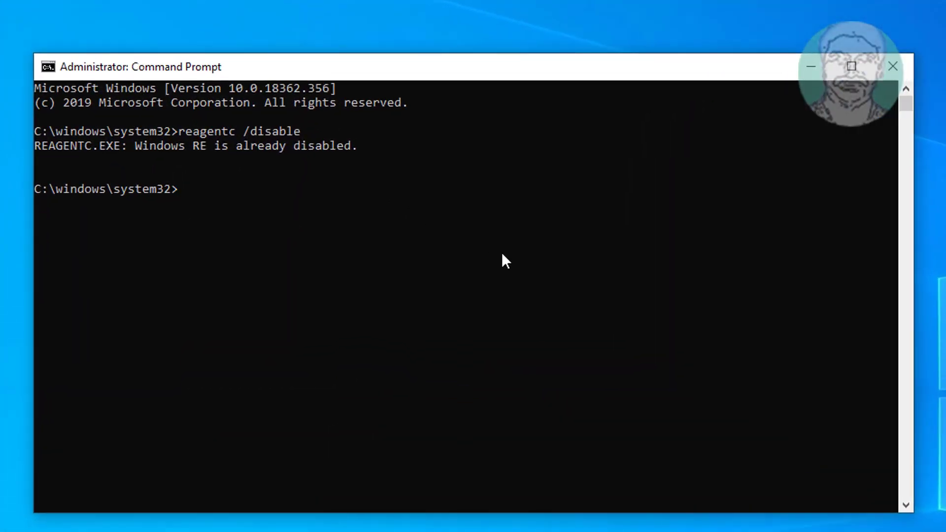
text(diskpart)
key(Return)
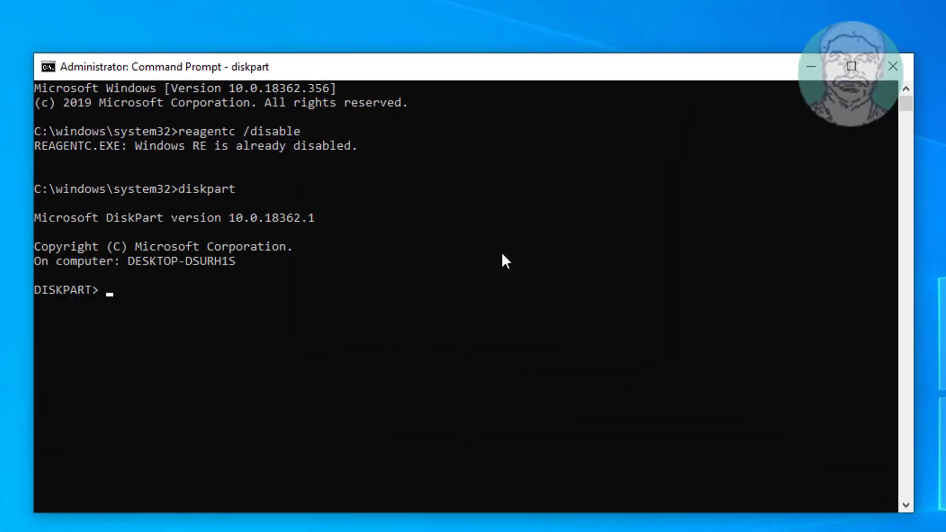
text(list disk)
key(Return)
text(sel d)
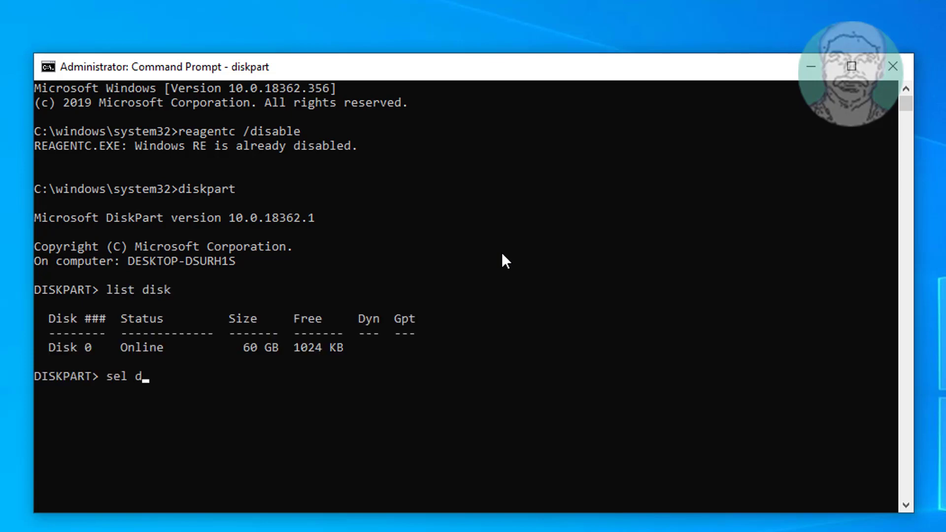
text(isk 0)
key(Return)
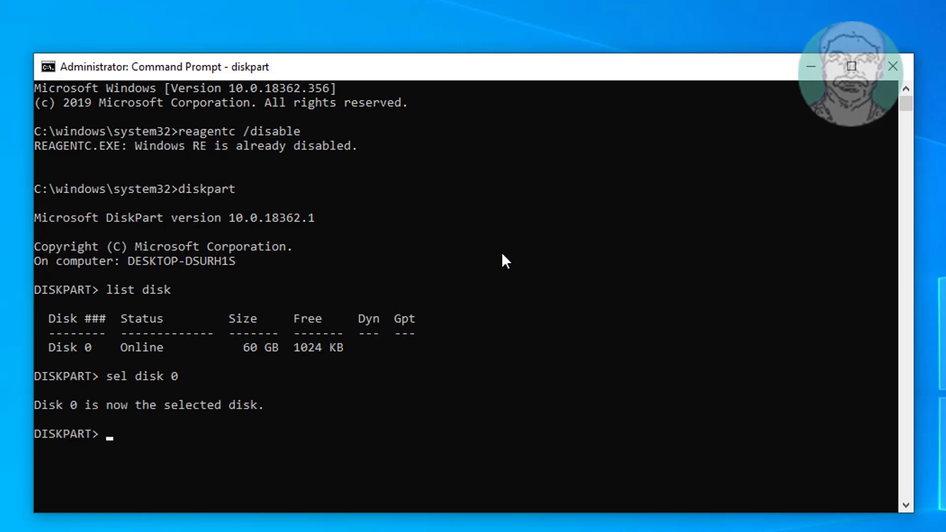
List disk 0's partitions, select partition 3 and show its details (type 07, Recovery E)
text(list par)
text(t)
key(Return)
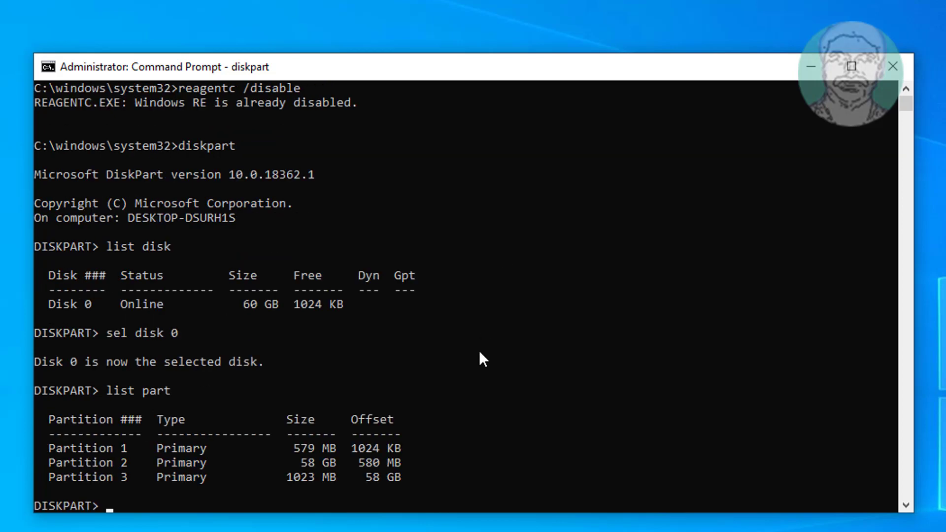
scroll(416, 371, down, 2)
drag(44, 393, 413, 394)
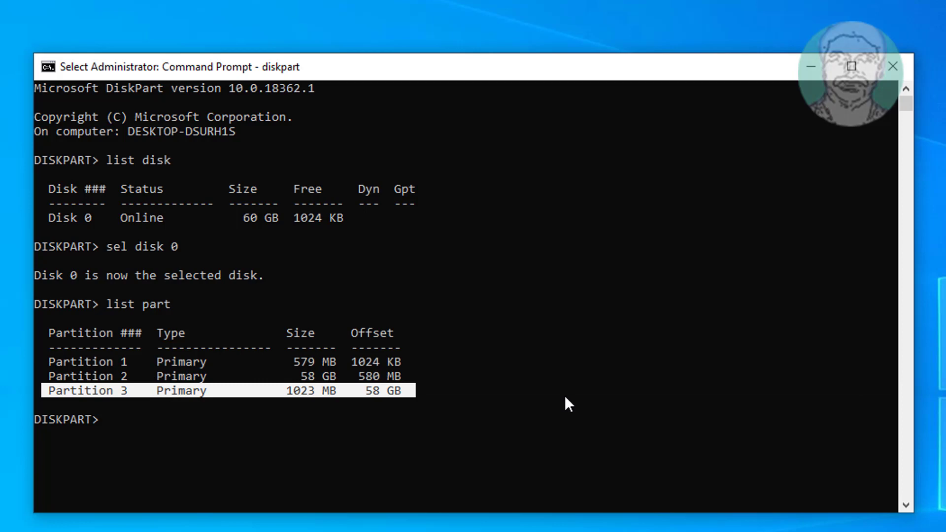
text(sel p)
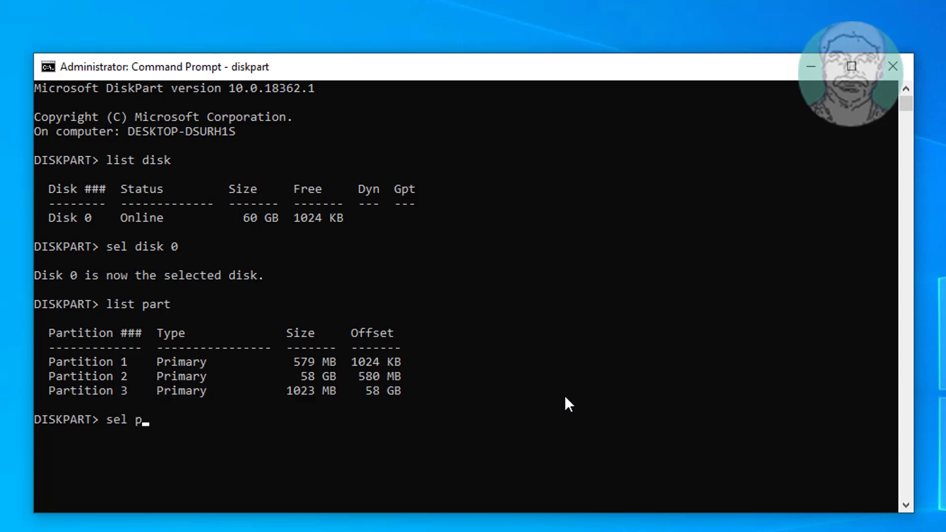
text(art 3)
key(Return)
text(det part)
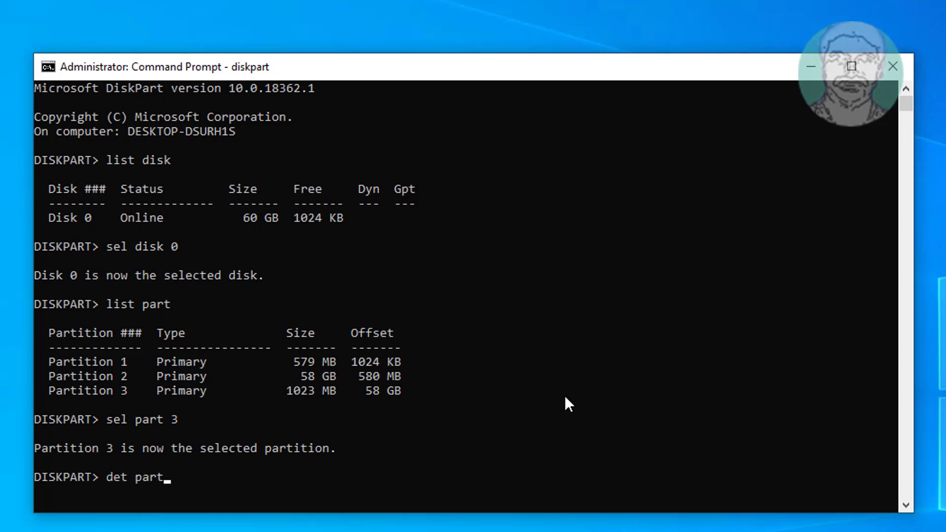
key(Return)
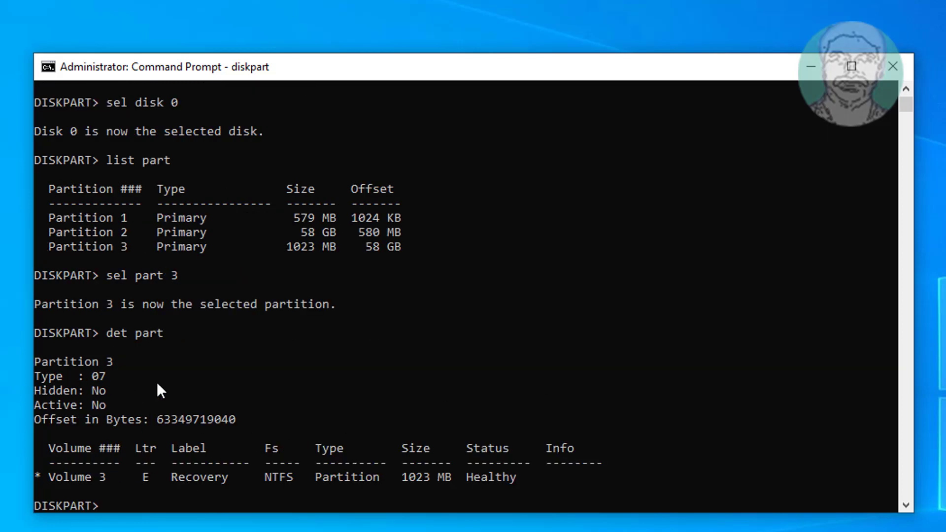
Run set id=27 on partition 3, verify it now shows as Hidden, and exit DiskPart
text(set id)
text(=27)
key(Return)
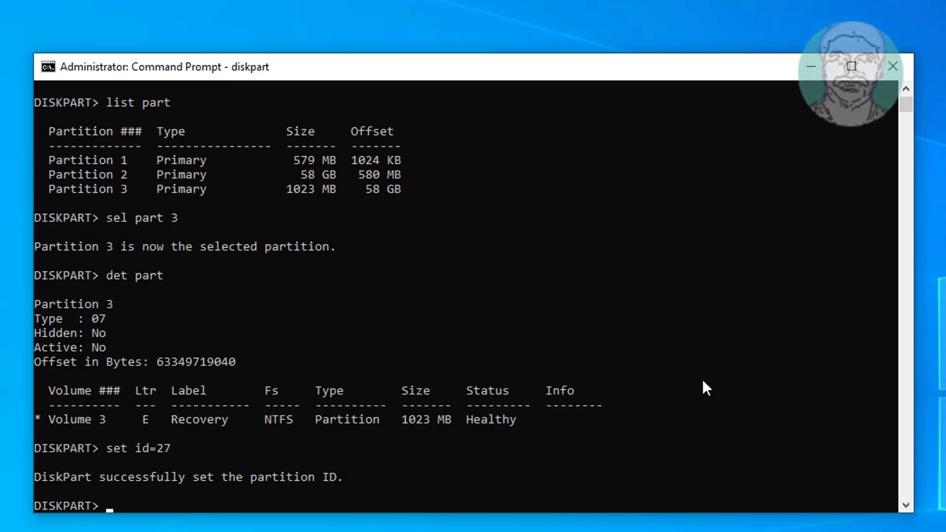
text(det part)
key(Return)
drag(42, 376, 121, 377)
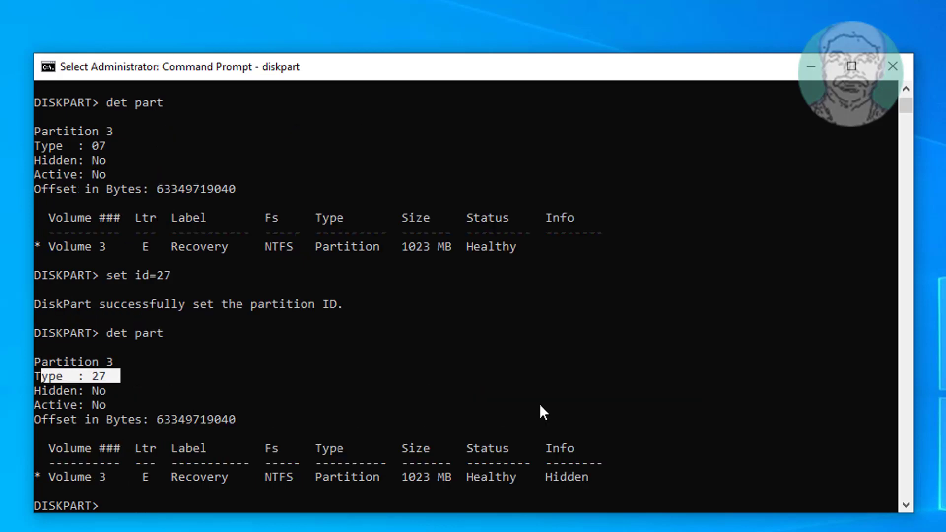
text(exit)
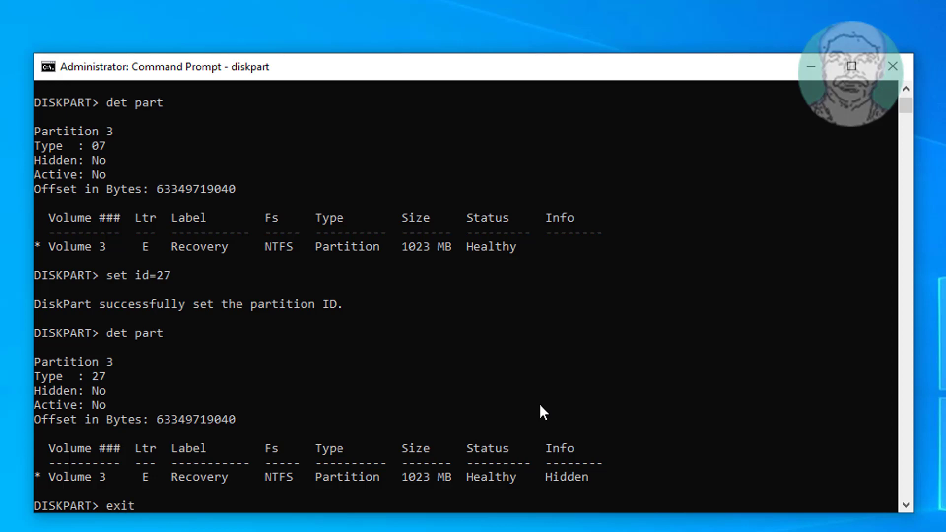
key(Return)
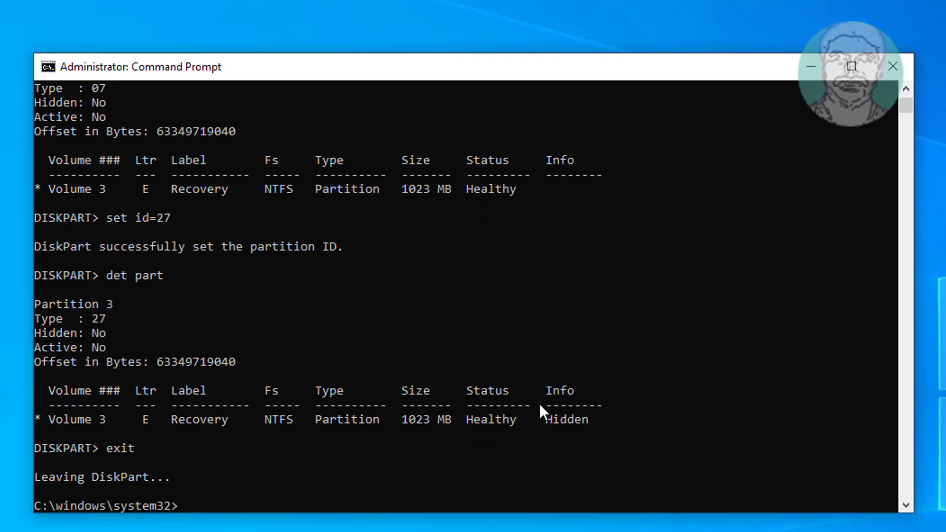
Check the Windows RE status with reagentc /info, then enable it with reagentc /enable
text(reagentc /info)
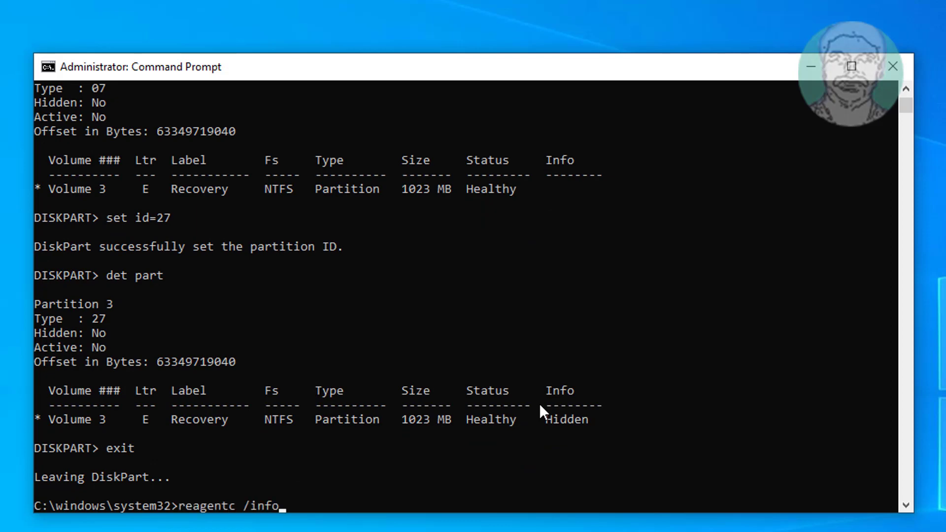
key(Return)
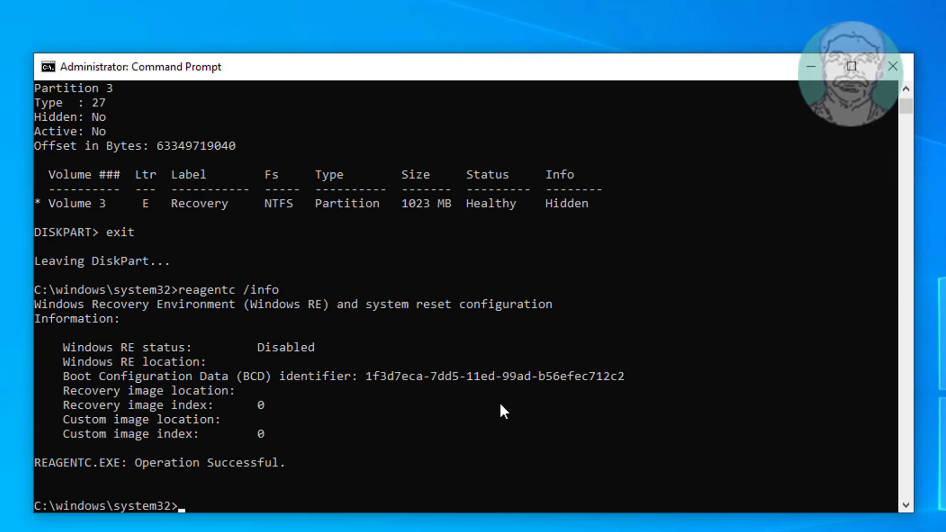
text(reagentc /enable)
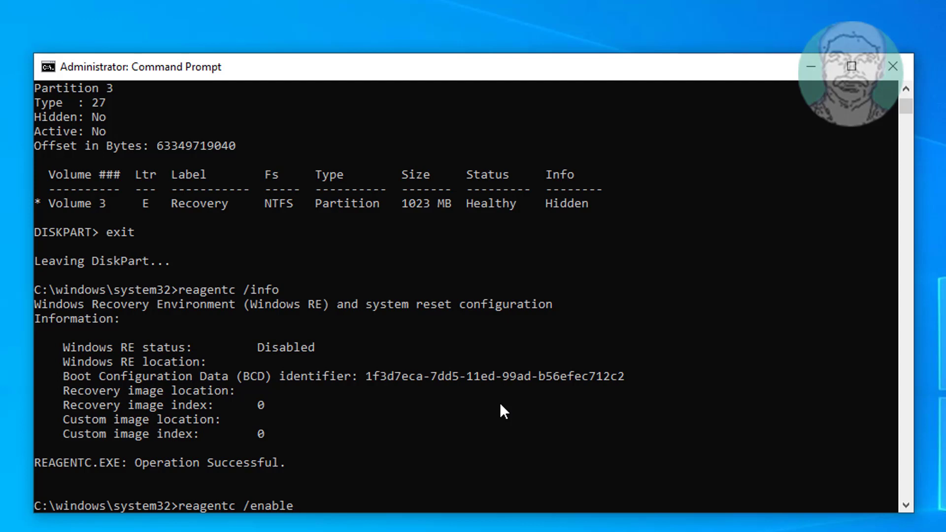
key(Return)
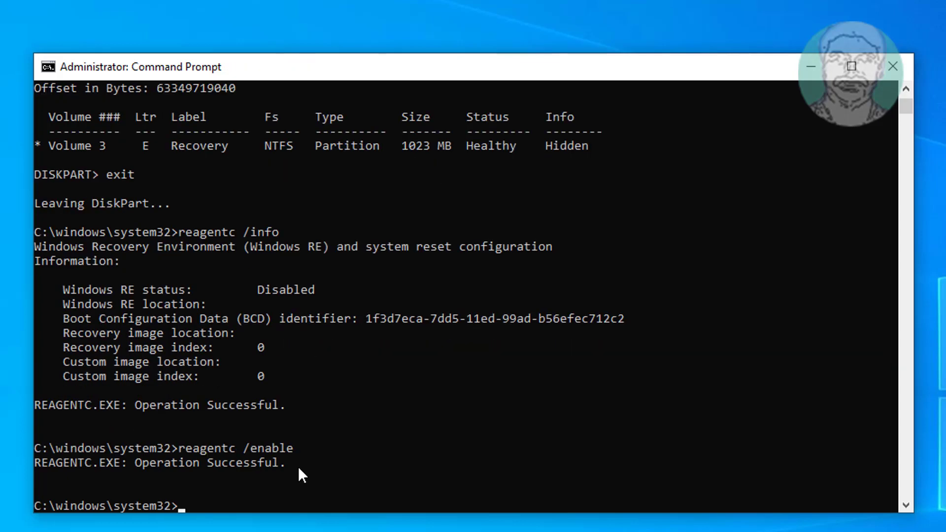
drag(298, 467, 75, 467)
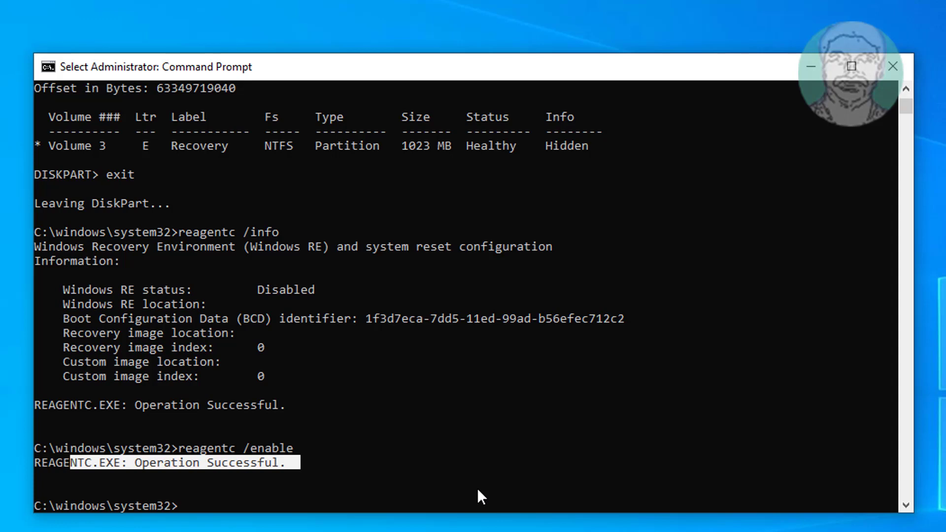
Rerun reagentc /info to confirm Windows RE is Enabled at harddisk0\partition3\Recovery\WindowsRE
text(reag)
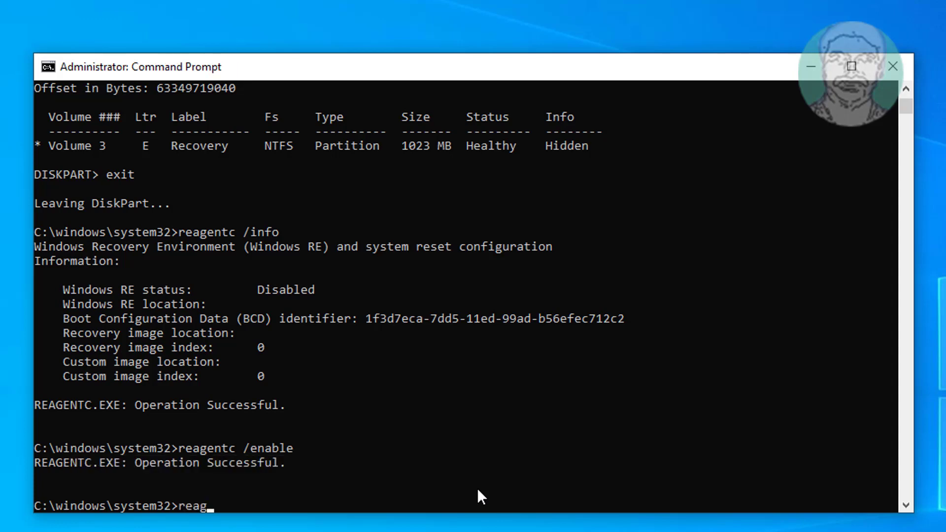
text(entc /info)
key(Return)
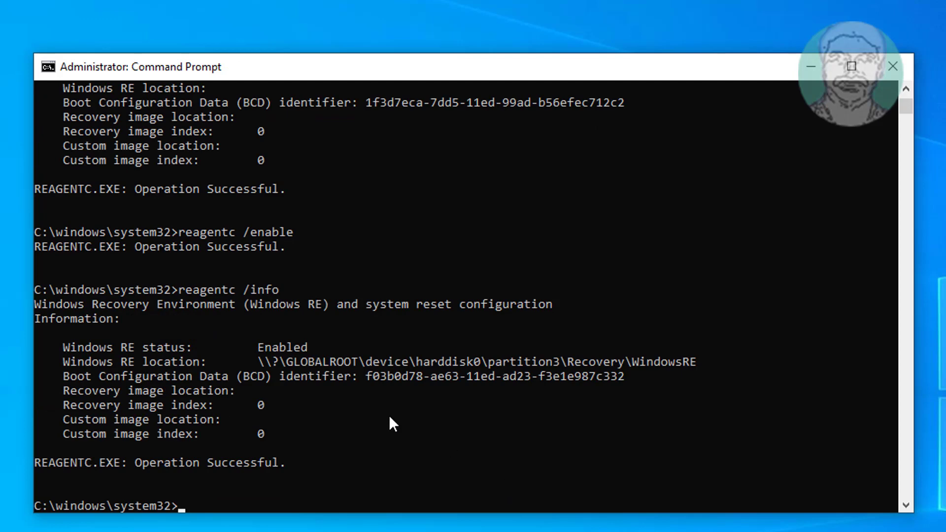
click(449, 363)
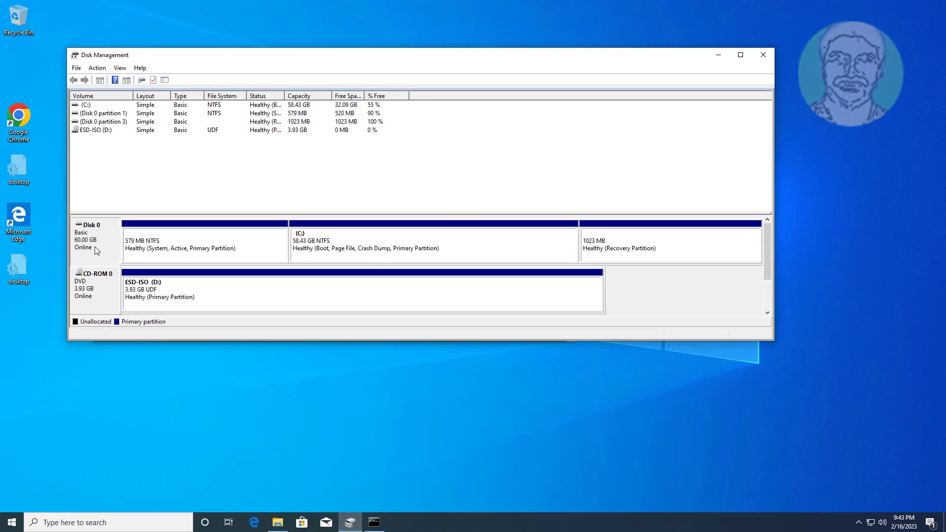
Select Disk 0's 1023 MB Healthy (Recovery Partition) in Disk Management to verify it
click(687, 252)
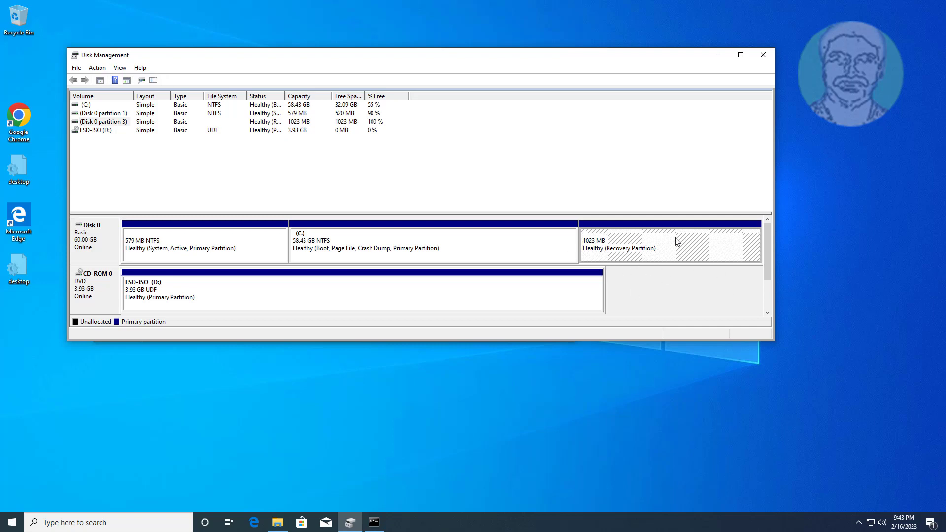
Close Disk Management and quit the Command Prompt with the exit command
click(763, 55)
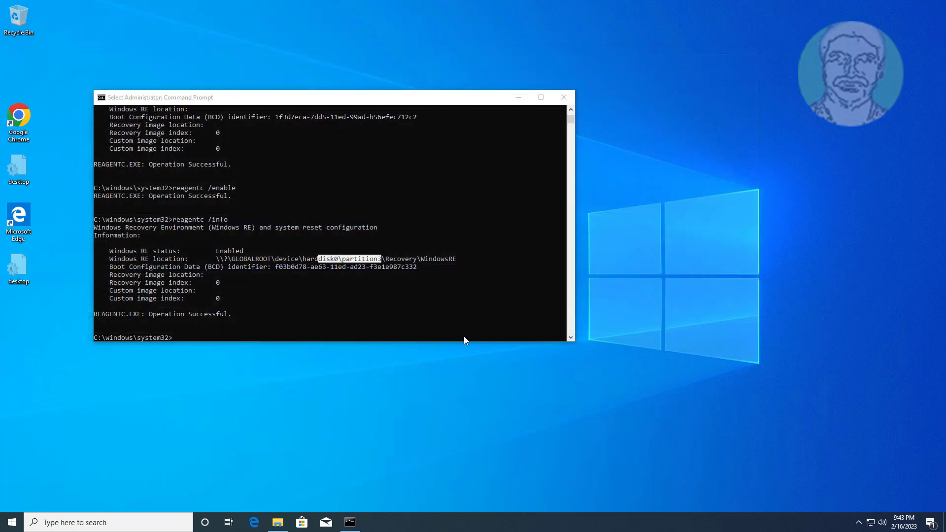
click(383, 324)
text(ex)
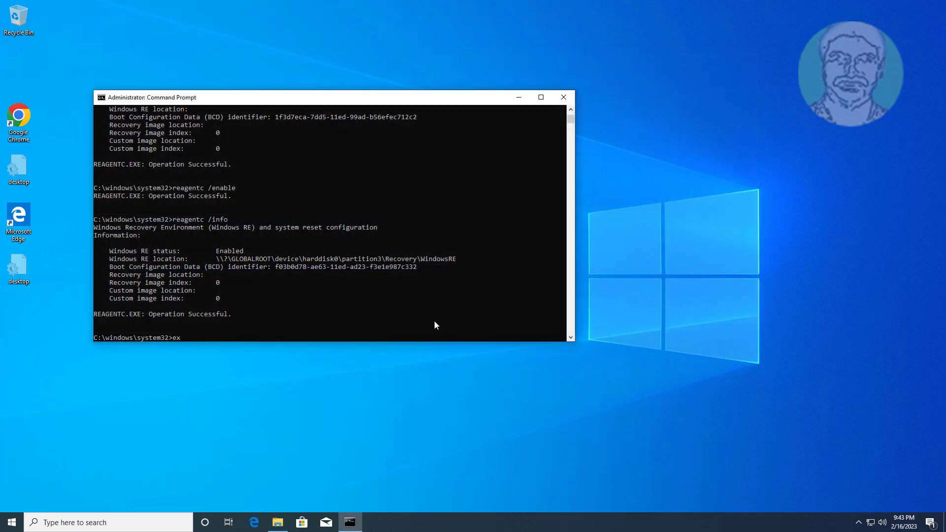
text(it)
key(Return)
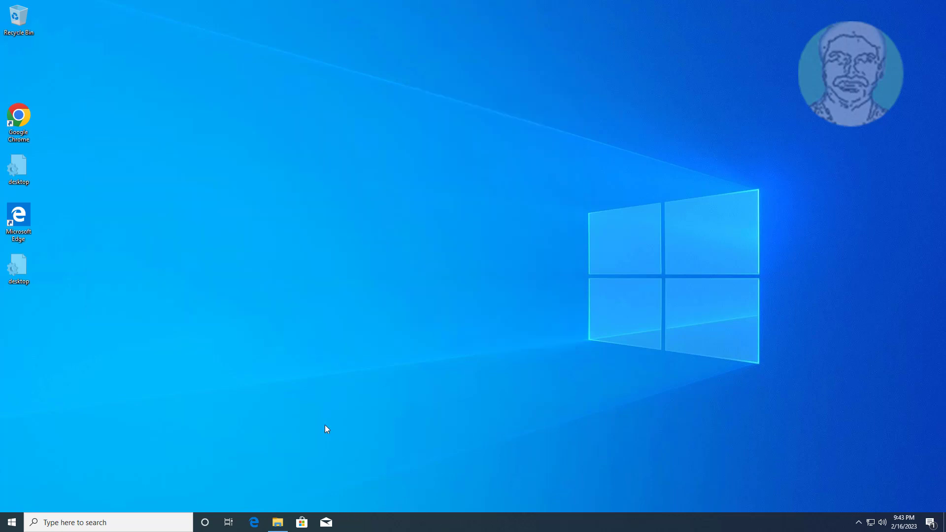
Set Folder Options to not show hidden files and hide protected operating system files, then close the Recovery folder
click(277, 523)
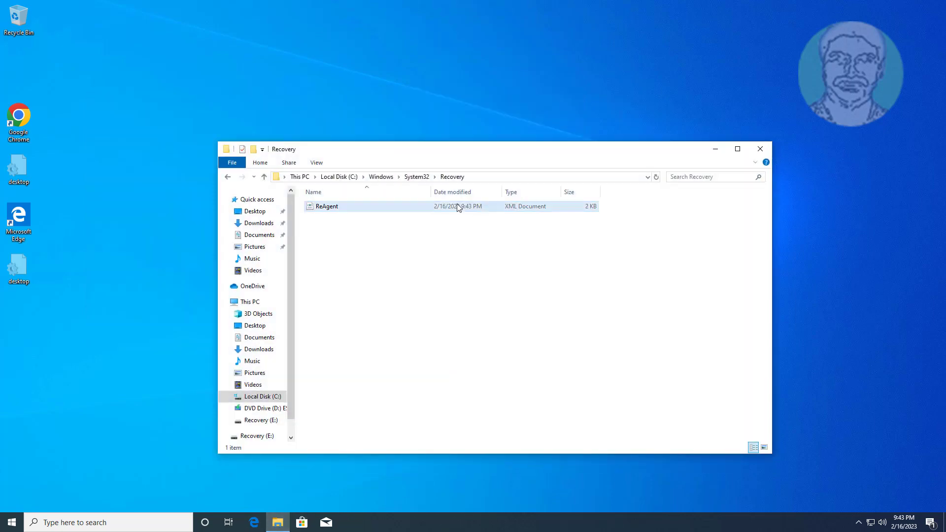
click(325, 164)
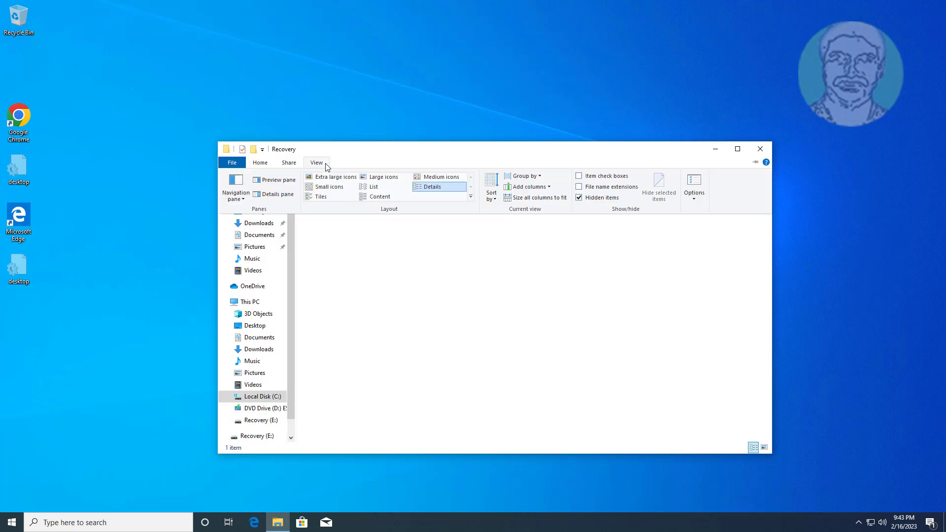
click(694, 183)
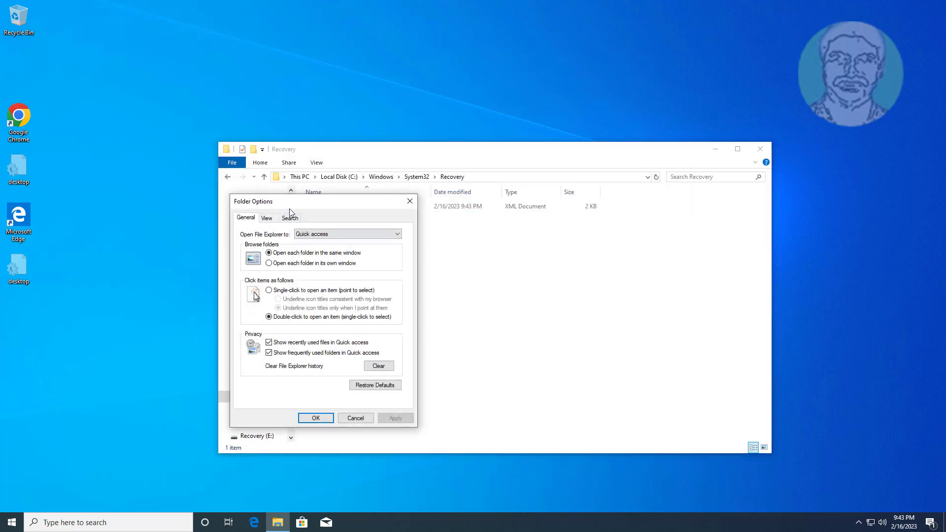
click(266, 218)
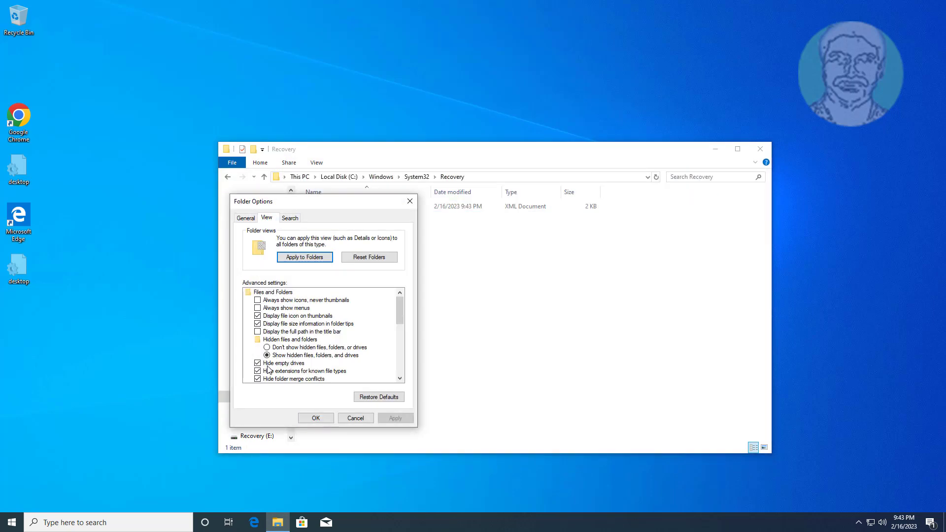
scroll(269, 370, down, 2)
click(277, 301)
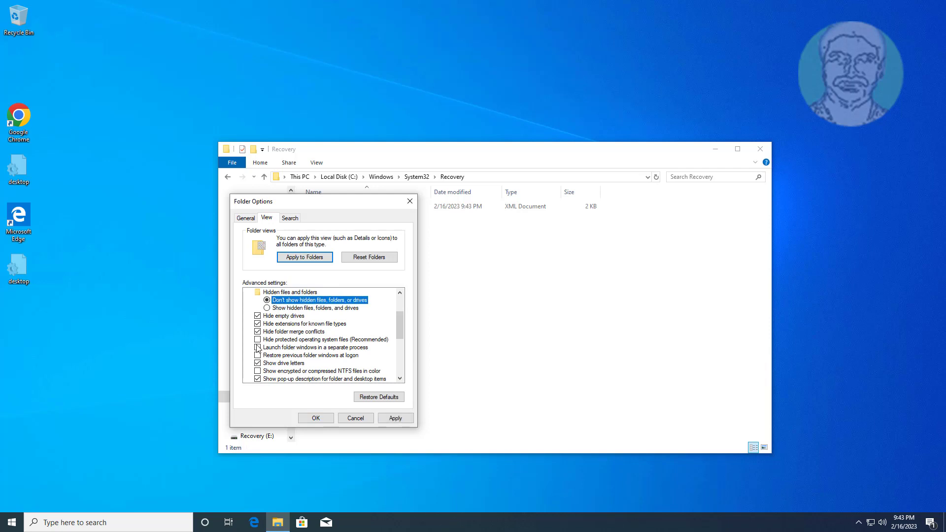
click(257, 339)
click(396, 419)
click(316, 418)
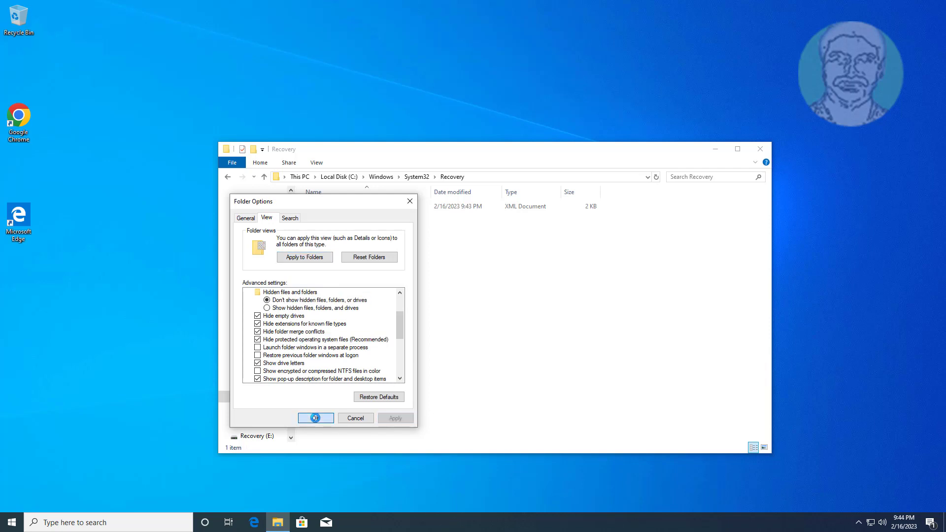
click(760, 150)
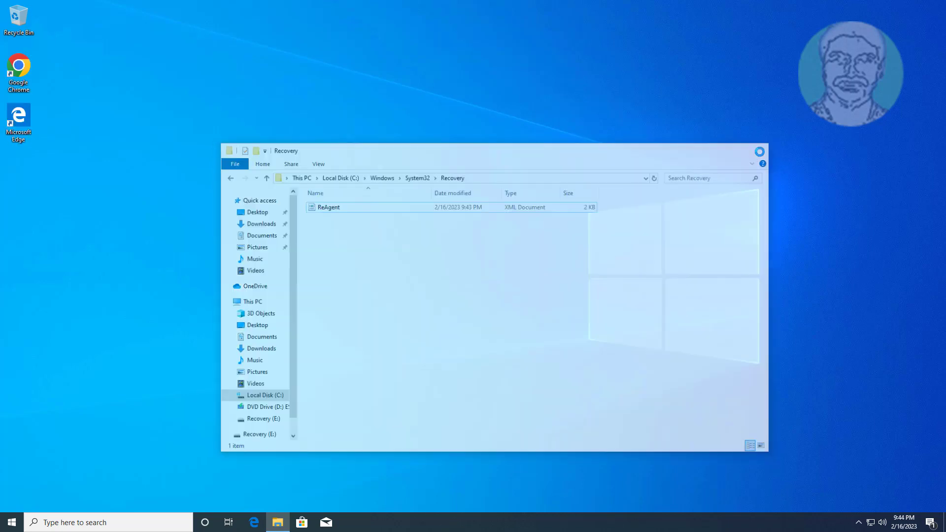